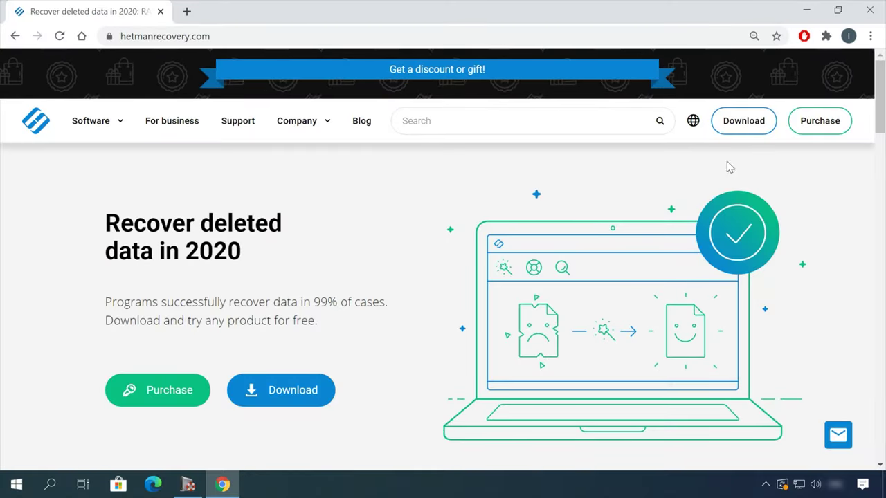
- Find Hetman Partition Recovery 3.1 among the site's data recovery products and download its installation file
scroll(455, 212, "down", 15)
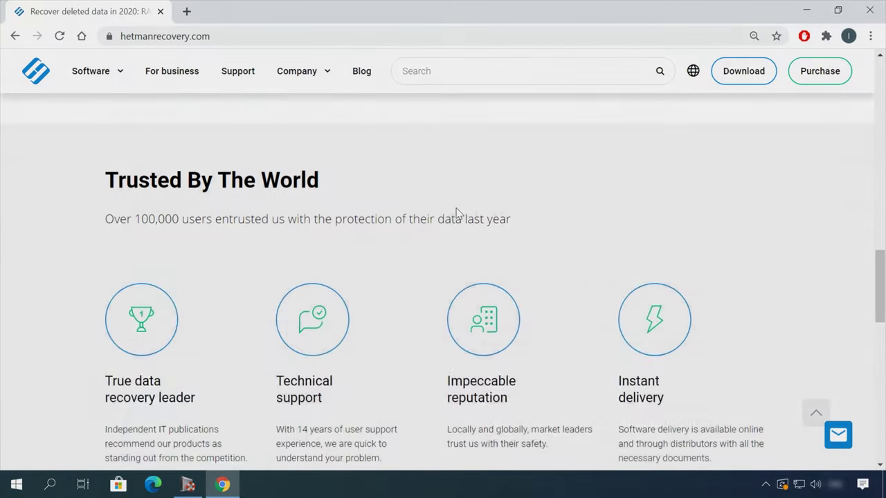
scroll(456, 212, "up", 15)
mouse_move(120, 126)
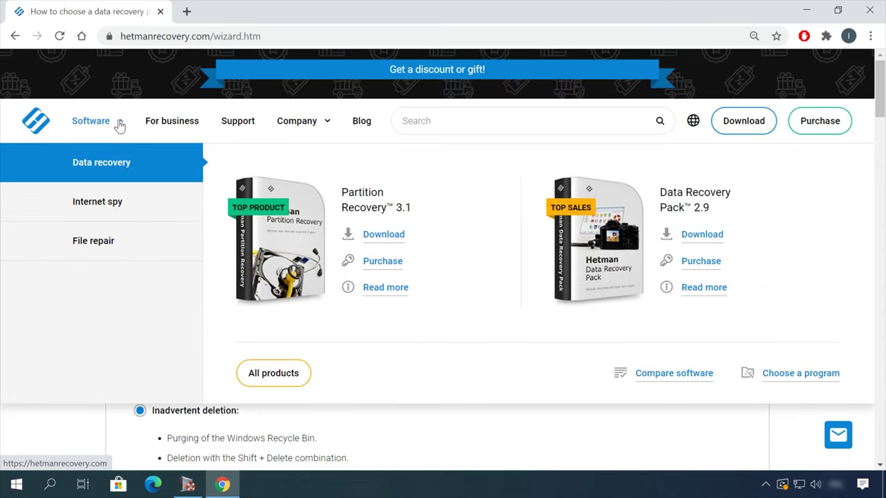
left_click(273, 373)
scroll(349, 354, "down", 3)
scroll(349, 354, "down", 5)
left_click(176, 412)
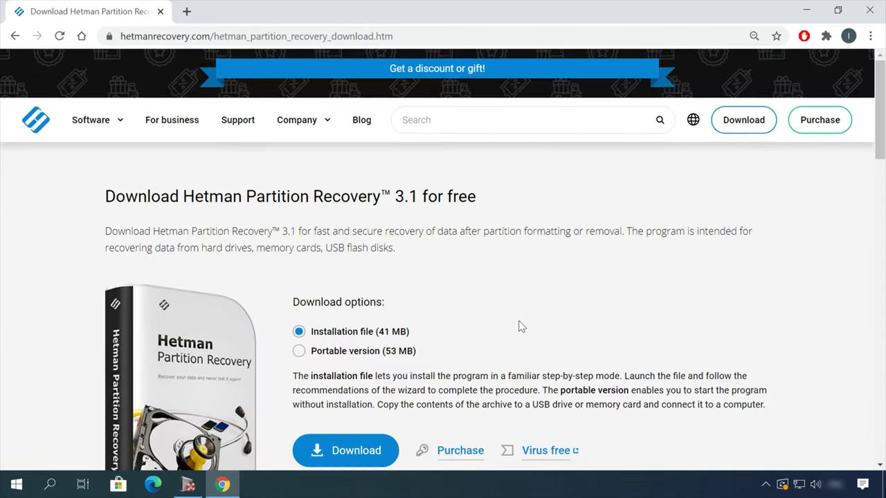
scroll(521, 326, "down", 1)
left_click(352, 391)
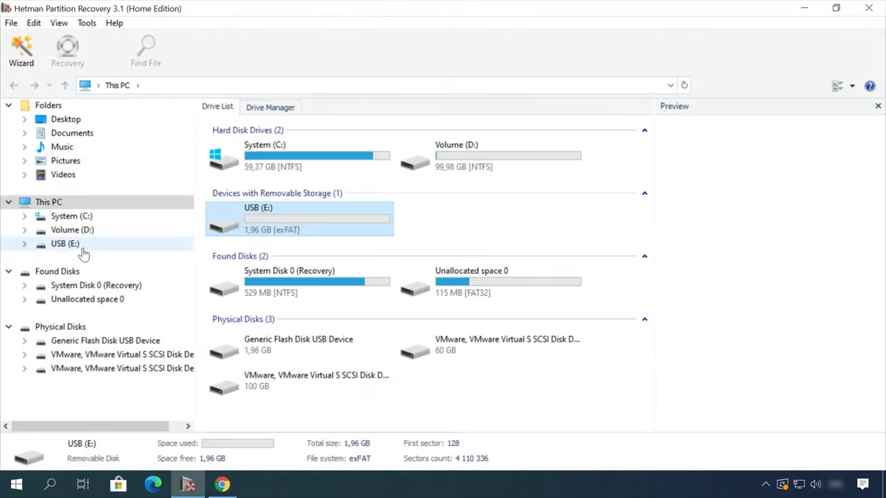
- Analyze the USB (E:) drive for deleted files with the File Recovery Wizard and finish the wizard
double_click(82, 246)
left_click(570, 398)
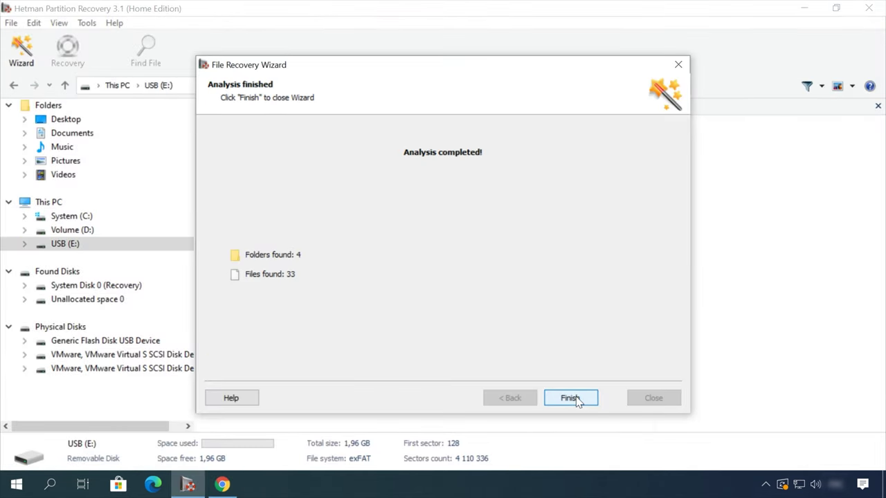
left_click(576, 397)
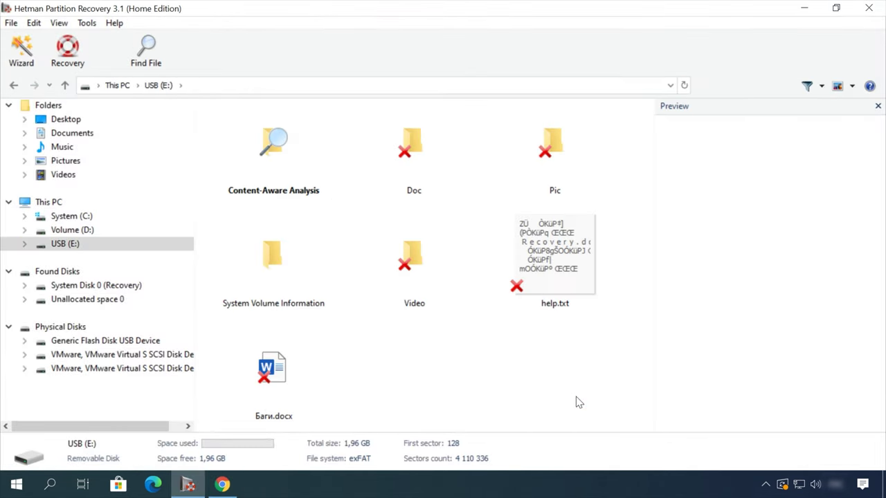
- Preview the deleted video Earth - 2611.mp4 in the USB drive's Video folder and recover it to the hard disk
double_click(411, 146)
left_click(411, 146)
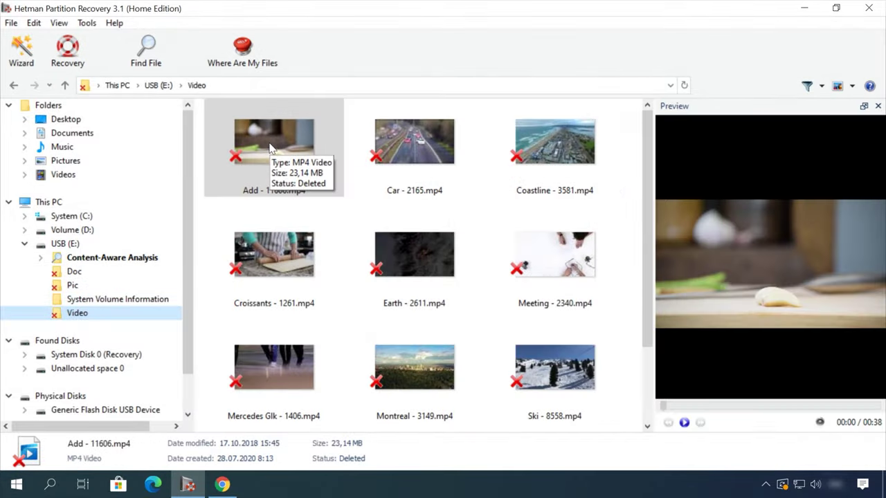
left_click(379, 250)
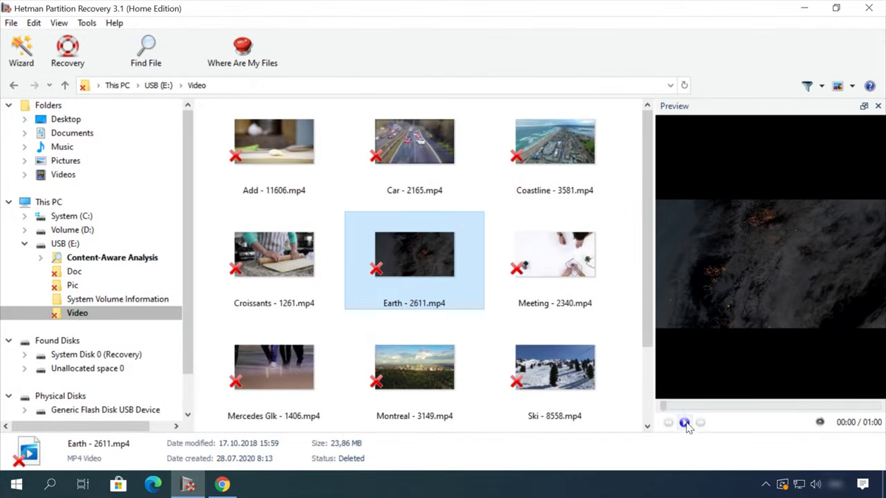
left_click_drag(715, 408, 794, 410)
right_click(423, 251)
left_click(468, 259)
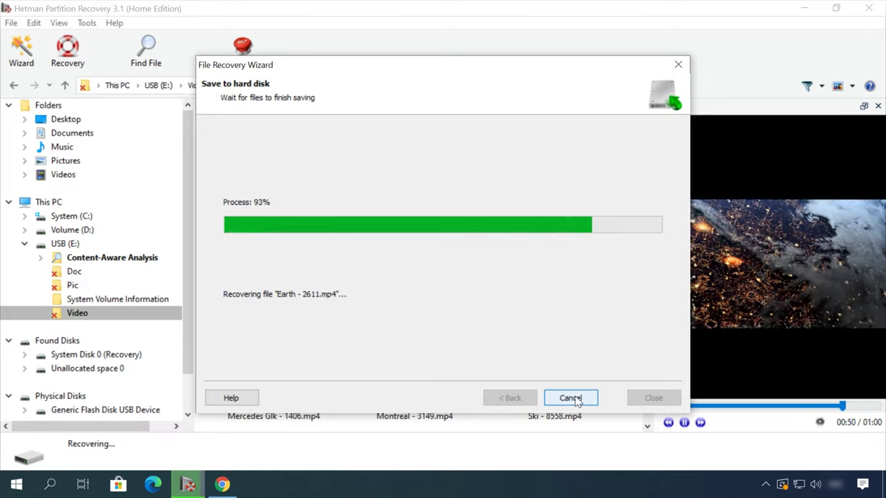
- Browse the Hetman blog and read the article on removing files safely from an HDD or SSD in Windows 10
left_click(368, 78)
scroll(65, 336, "down", 10)
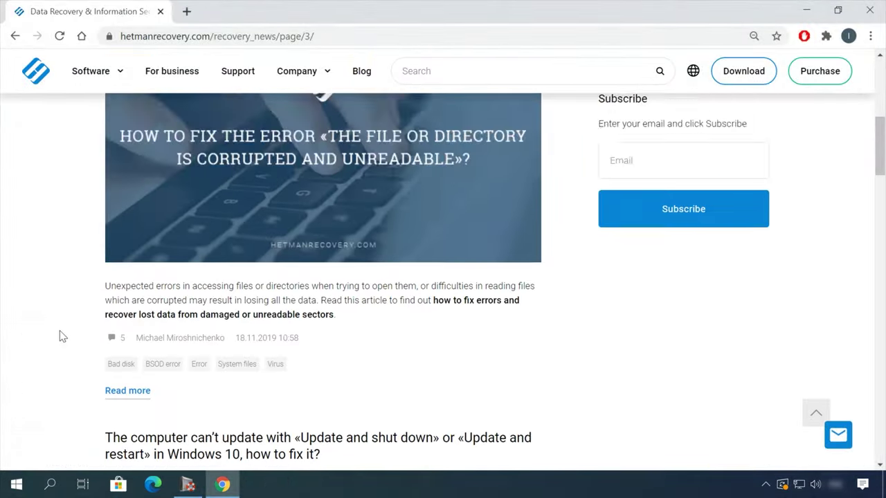
scroll(65, 334, "down", 7)
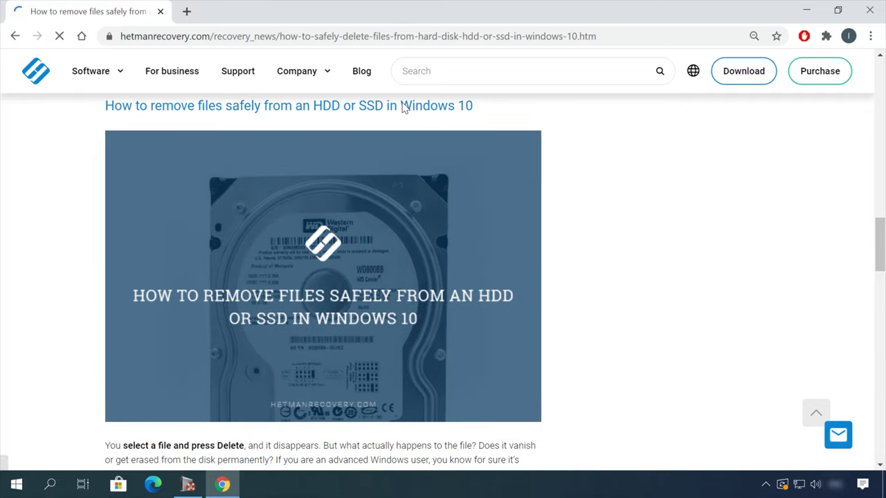
scroll(532, 267, "down", 4)
scroll(561, 272, "down", 20)
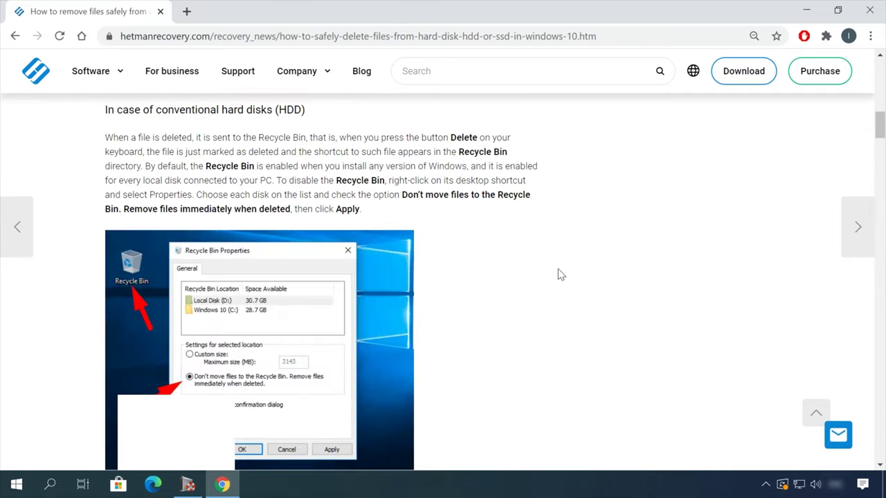
scroll(561, 275, "down", 10)
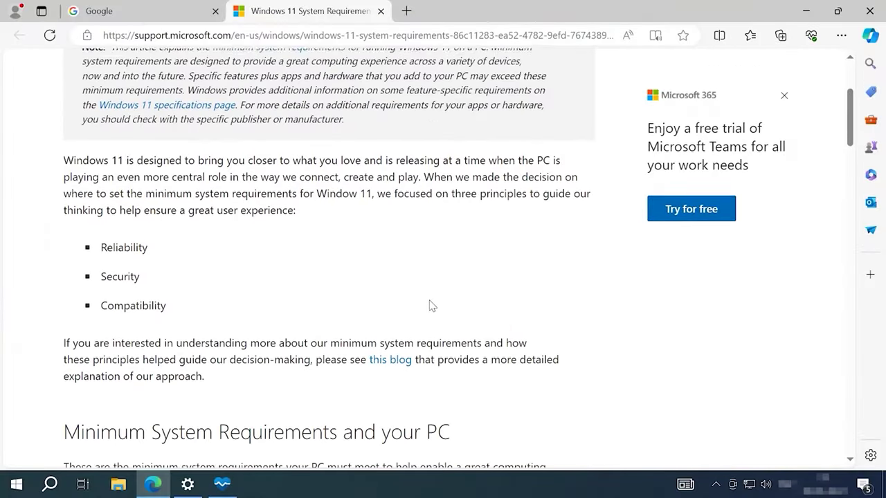
- Review the Windows 11 system and processor requirements, and open the supported Intel processors list for version 22H2 & 23H2
scroll(429, 305, "down", 1)
scroll(432, 304, "down", 1)
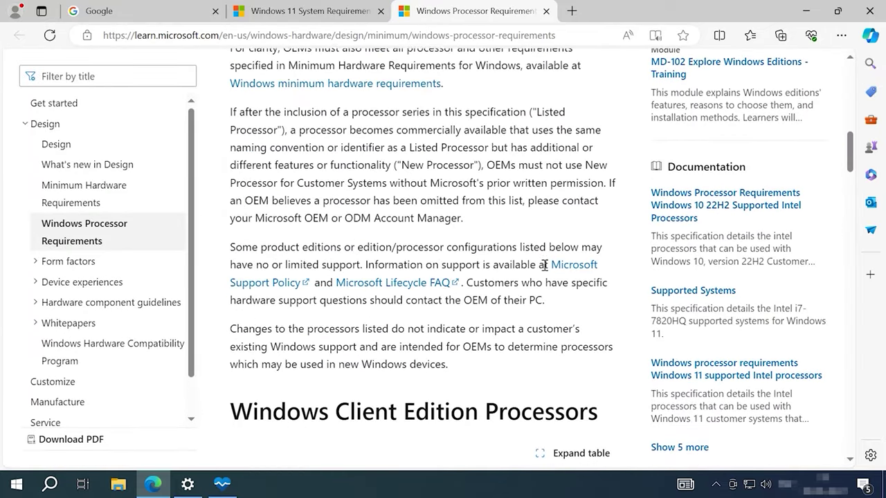
scroll(544, 270, "down", 5)
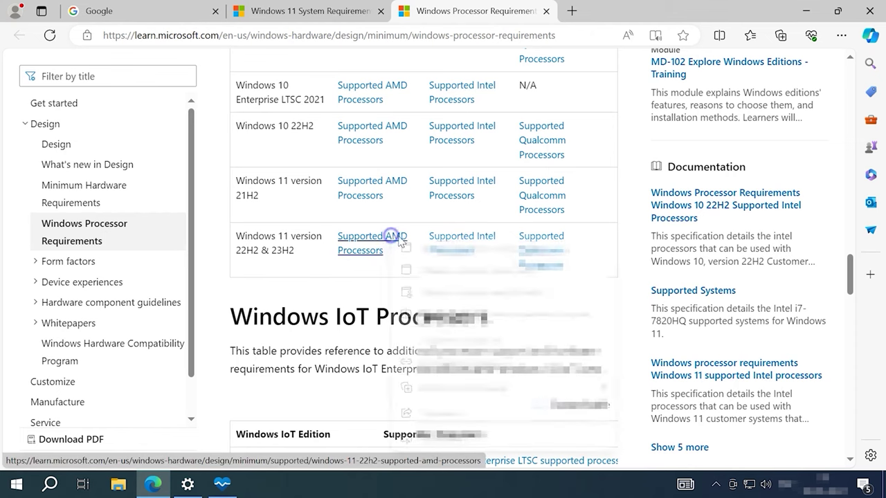
left_click(451, 243, "ctrl")
left_click(654, 13)
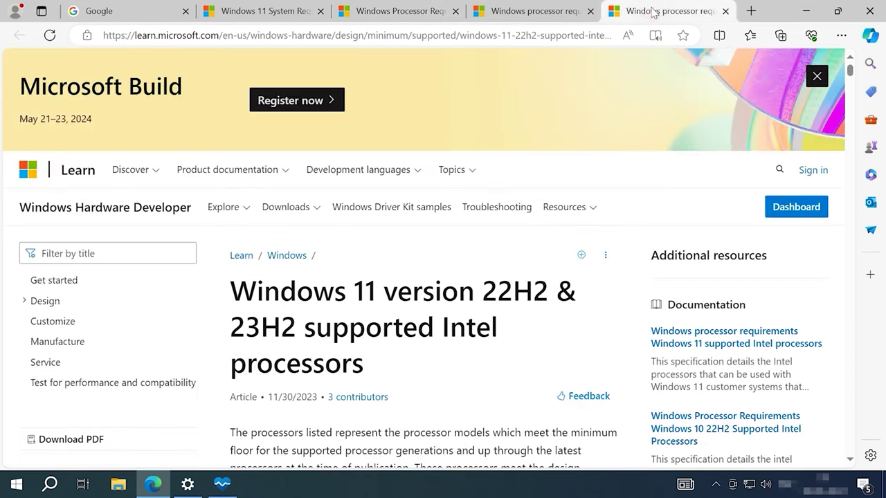
- Examine the Intel processor models supported by Windows 11 version 22H2 & 23H2
scroll(526, 363, "down", 12)
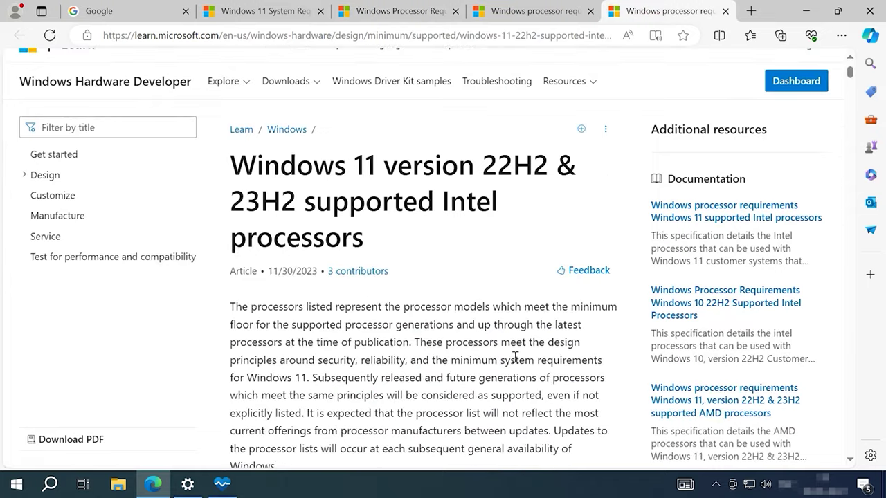
scroll(515, 361, "down", 5)
scroll(497, 368, "down", 8)
scroll(497, 367, "down", 6)
scroll(498, 367, "down", 4)
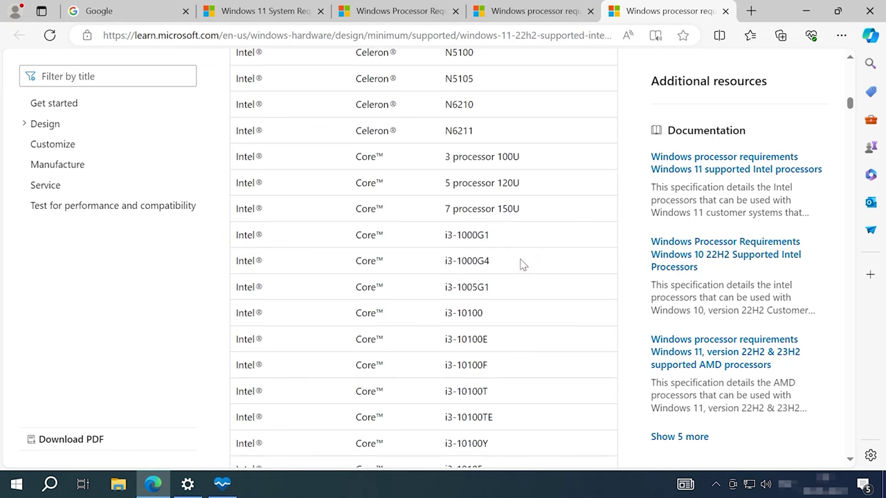
scroll(523, 266, "down", 6)
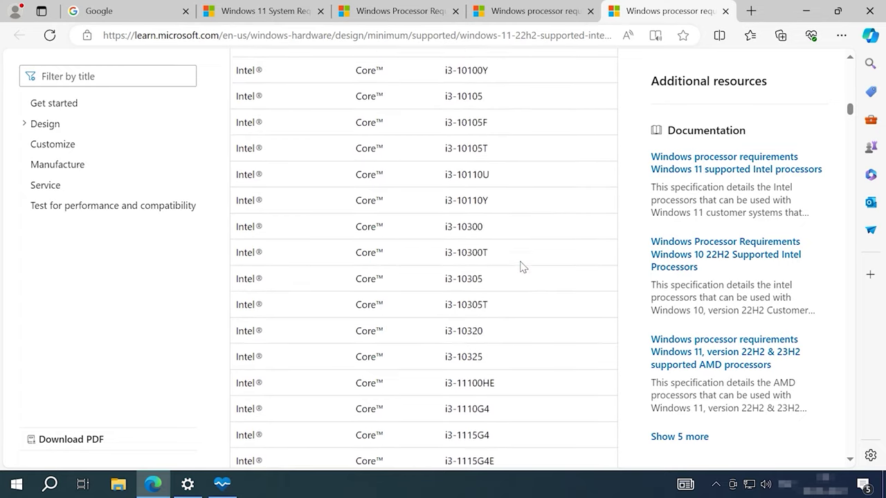
scroll(522, 267, "down", 2)
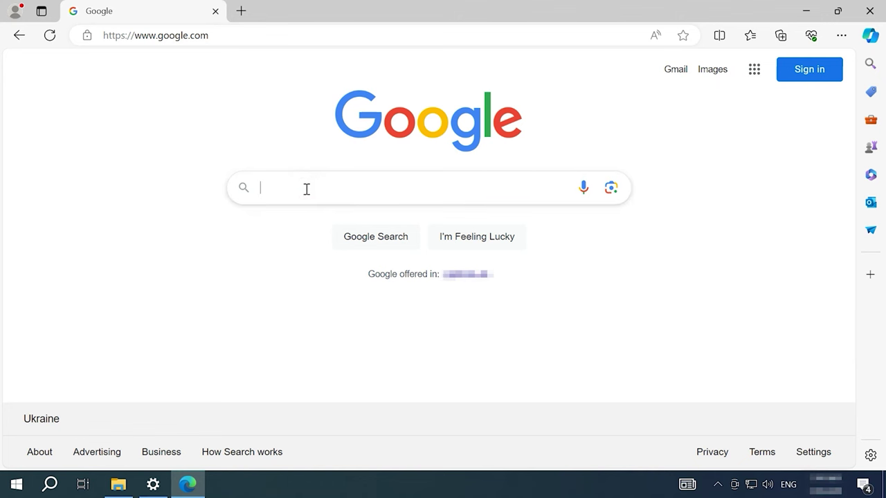
- Search Google for "download windows 11"
type("downloa")
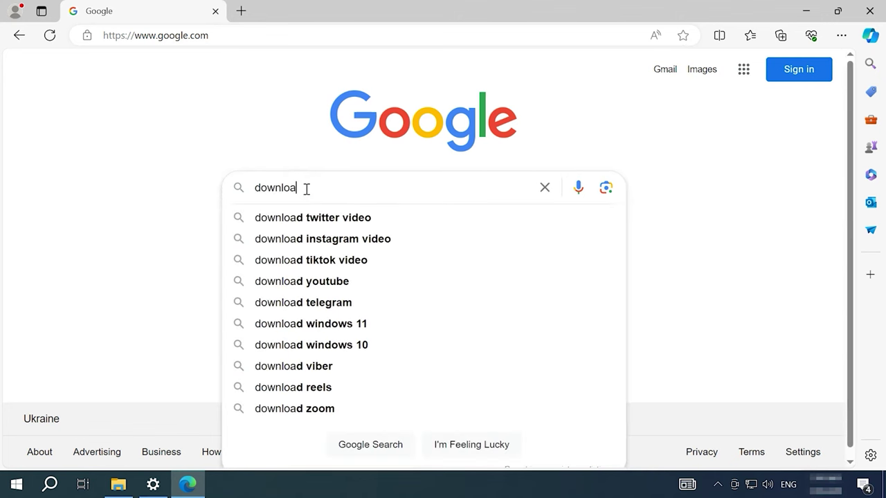
type("d w")
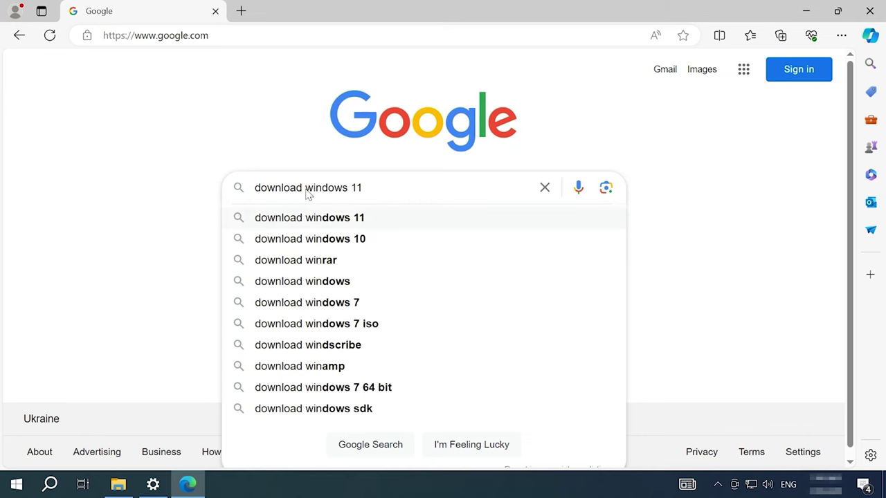
type("indows 11")
key("Return")
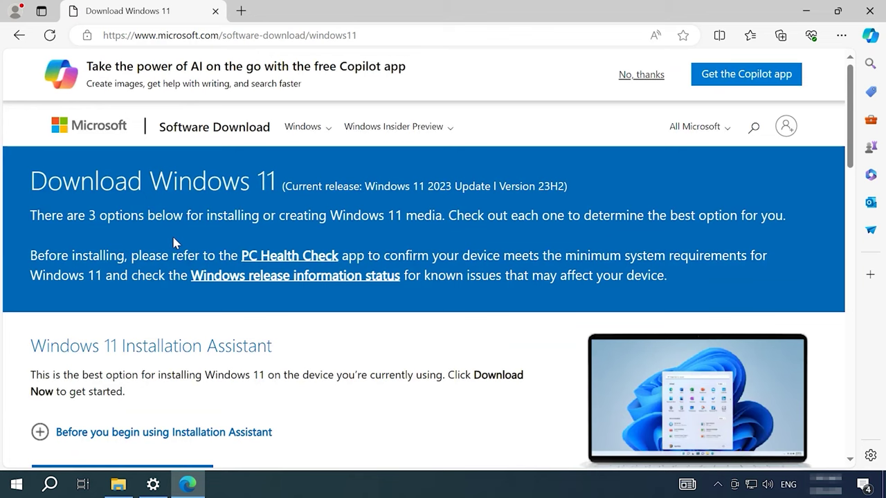
- Choose Windows 11 (multi-edition ISO for x64 devices) as the disk image edition and submit the download request
scroll(174, 244, "down", 8)
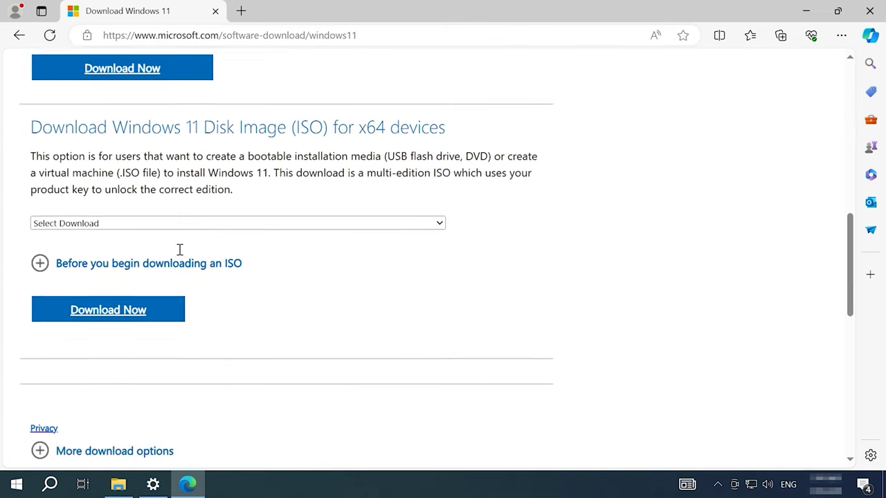
scroll(179, 250, "down", 1)
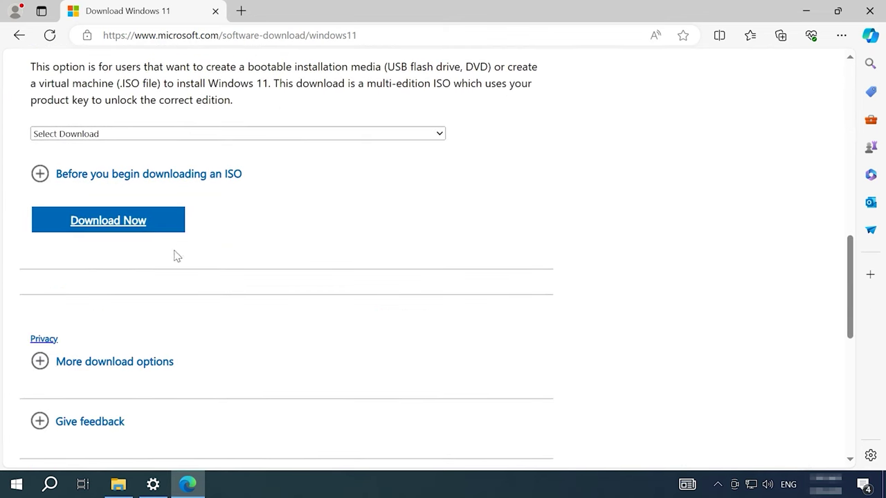
left_click(123, 225)
scroll(121, 227, "up", 3)
scroll(121, 226, "down", 2)
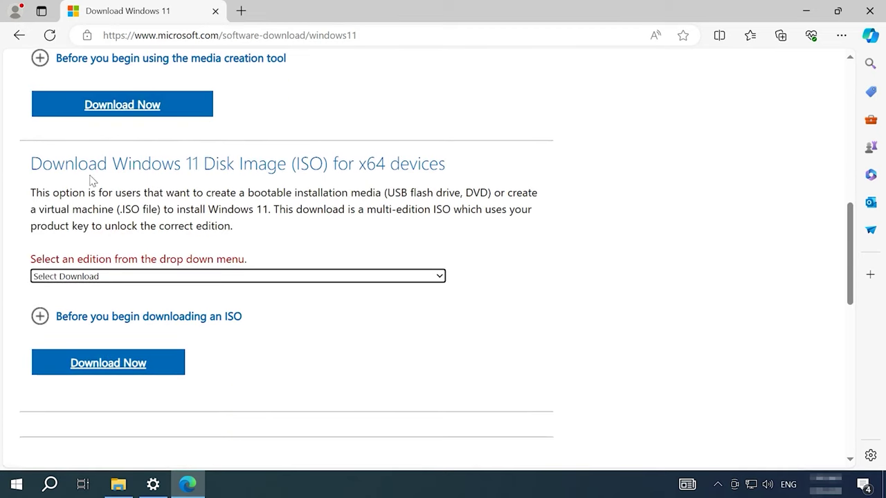
left_click(119, 277)
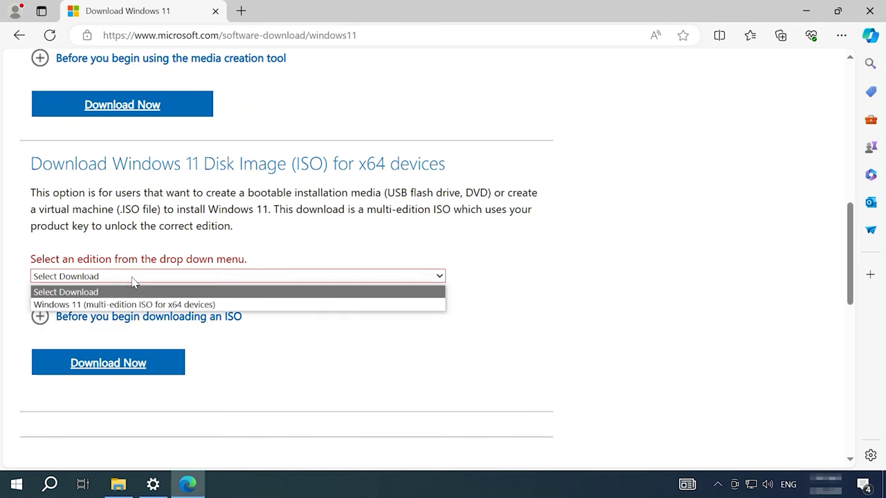
left_click(135, 304)
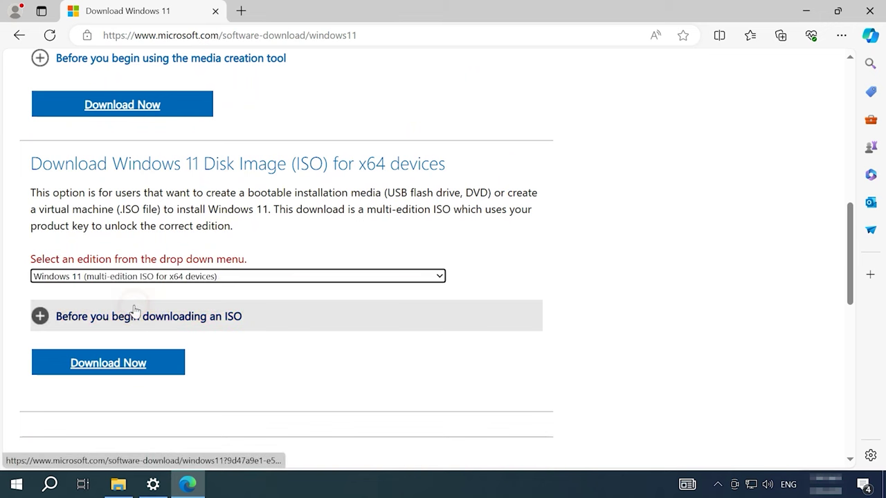
left_click(131, 376)
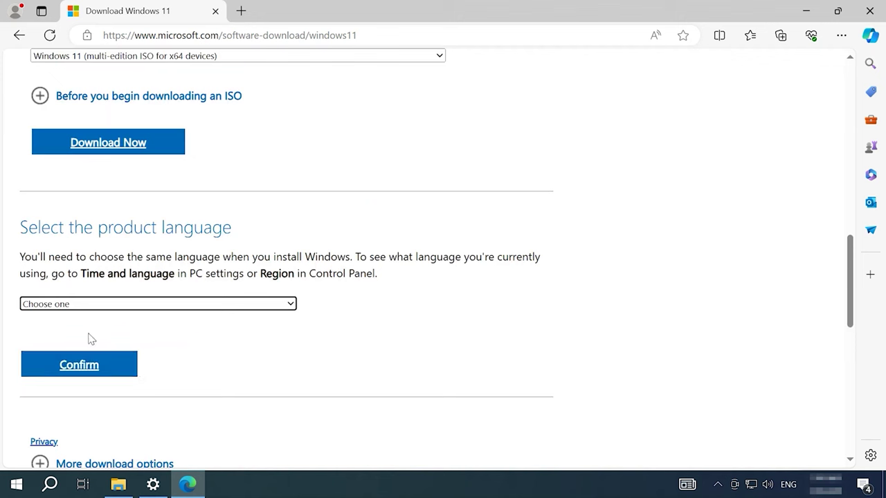
- Set the product language to English (United States) and confirm it
left_click(80, 304)
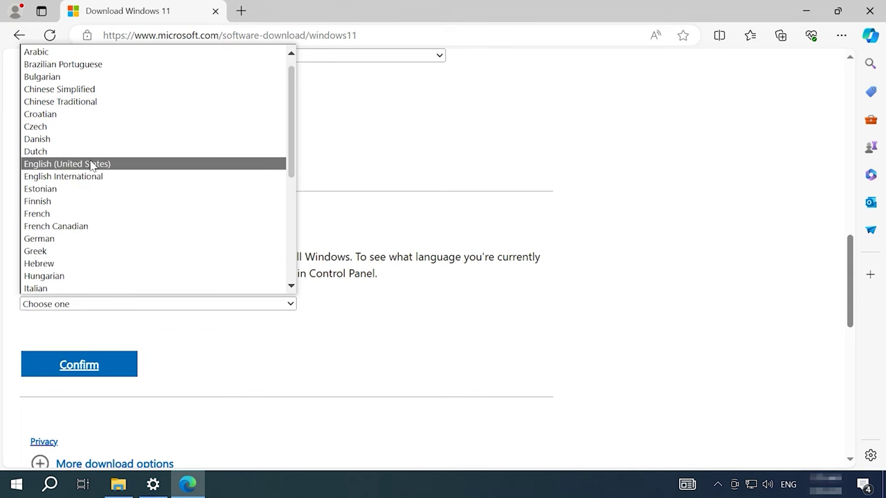
left_click(91, 164)
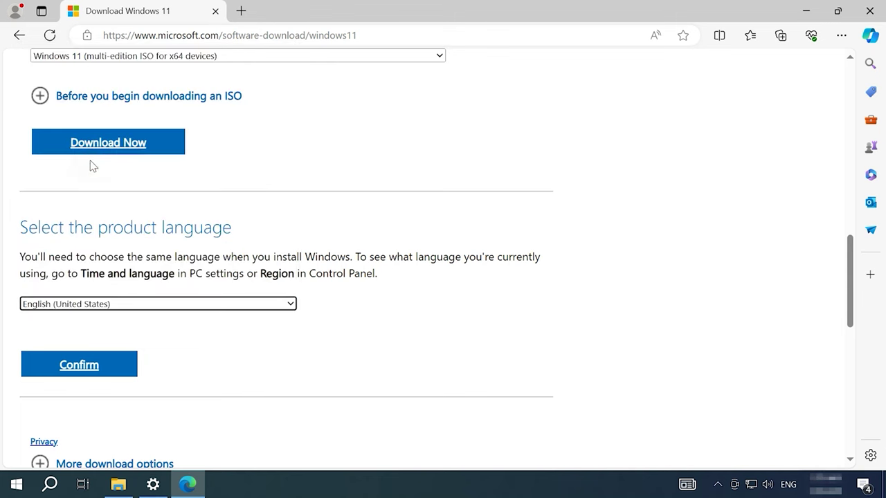
left_click(89, 371)
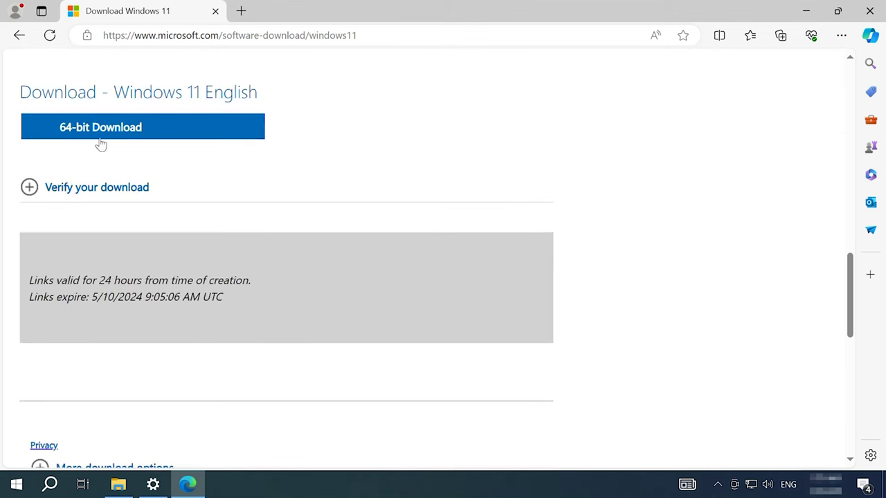
- Start the 64-bit download of the Windows 11 English ISO and switch to File Explorer
left_click(99, 131)
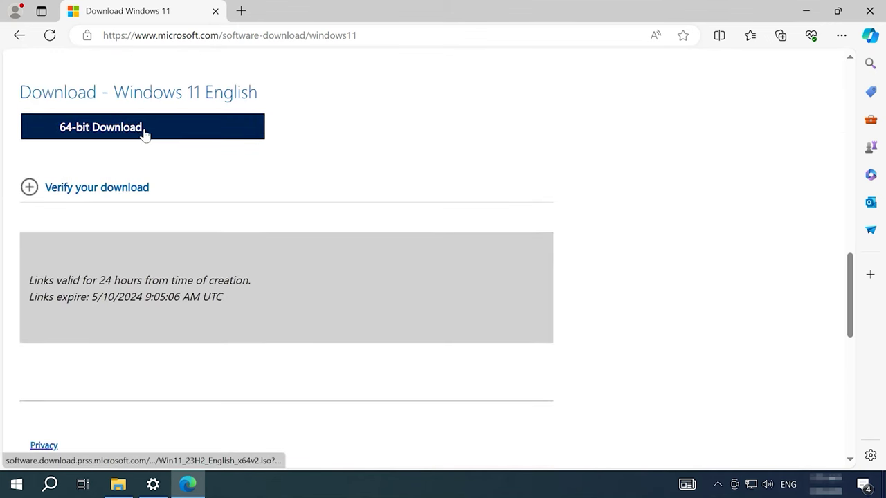
left_click(145, 133)
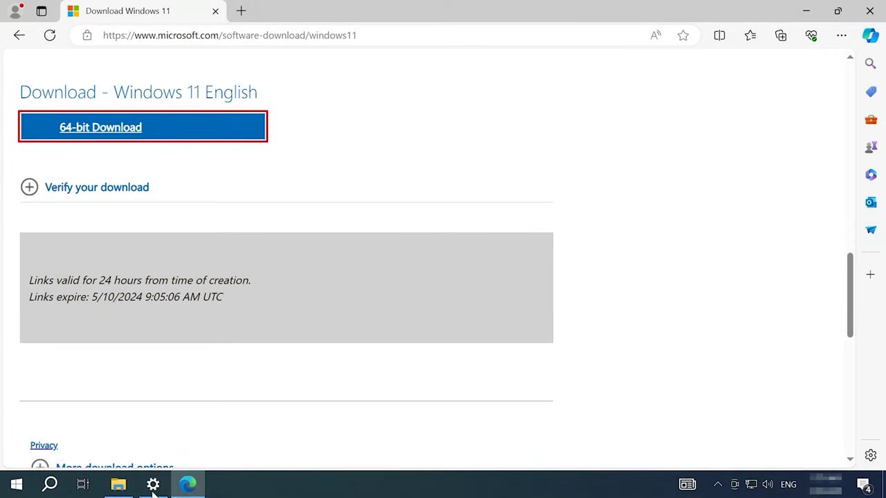
left_click(131, 483)
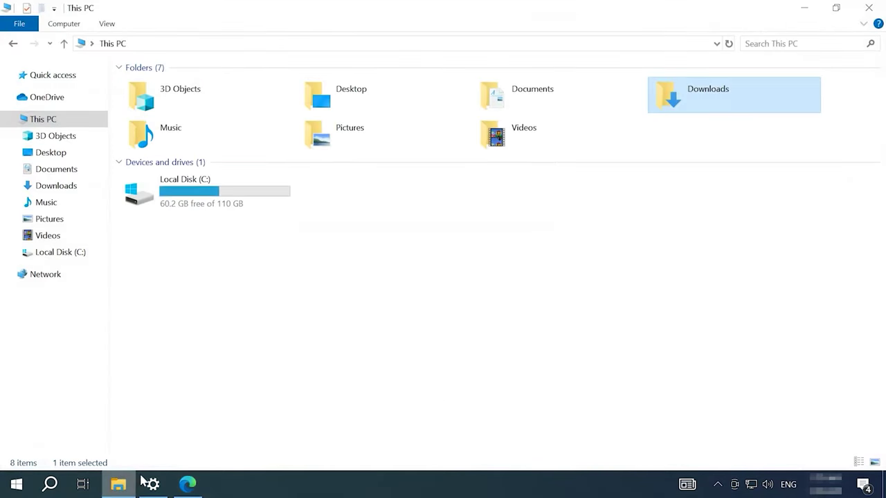
- Mount the Win11_23H2_English_x64v2 disc image from the Downloads folder and allow it to open
left_click(60, 185)
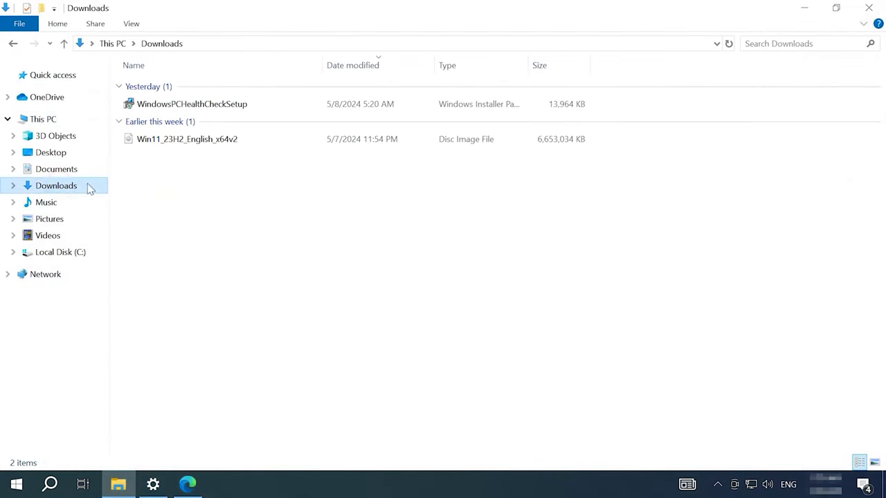
double_click(218, 139)
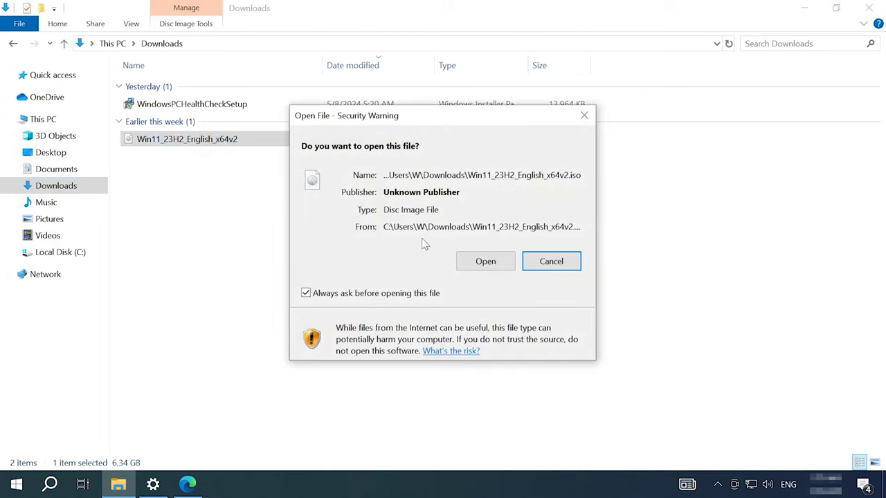
left_click(501, 261)
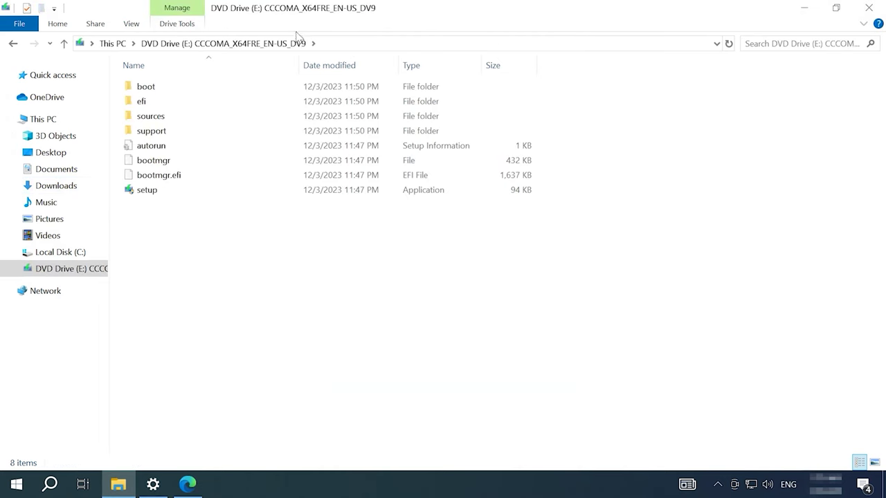
- Check the drive path of the mounted Windows 11 disc and return to This PC
left_click(325, 44)
left_click(187, 47)
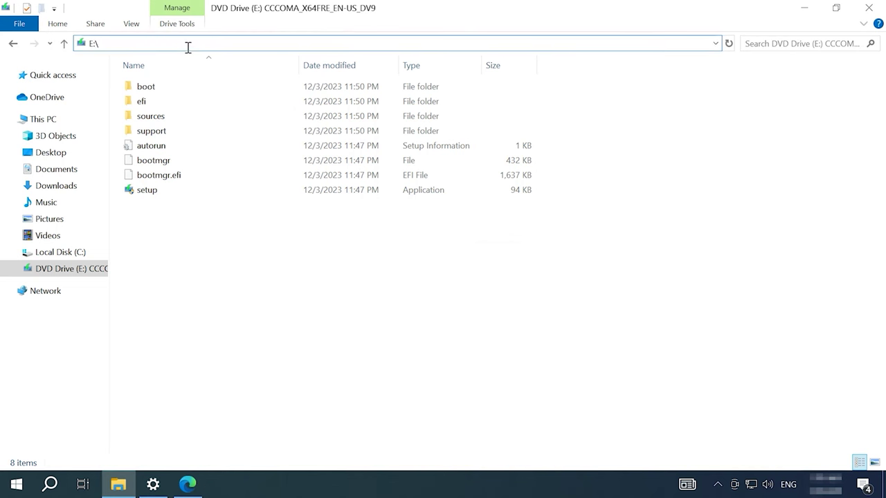
left_click(190, 303)
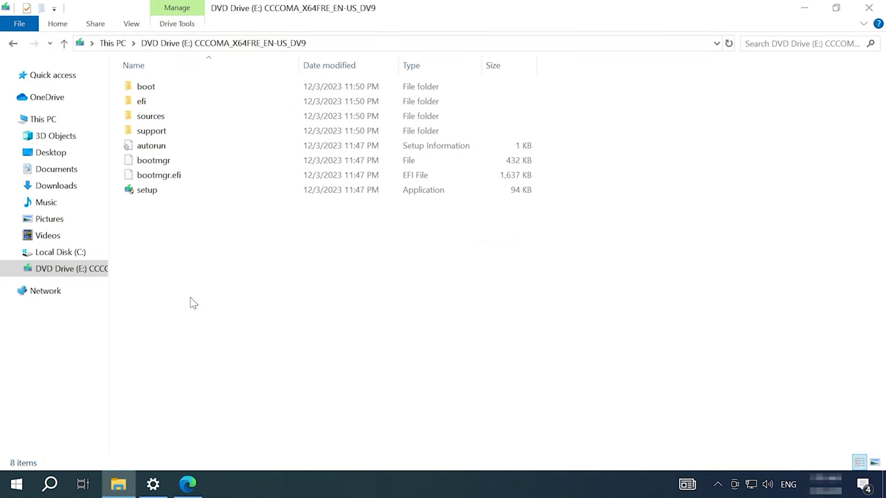
key("alt+Up")
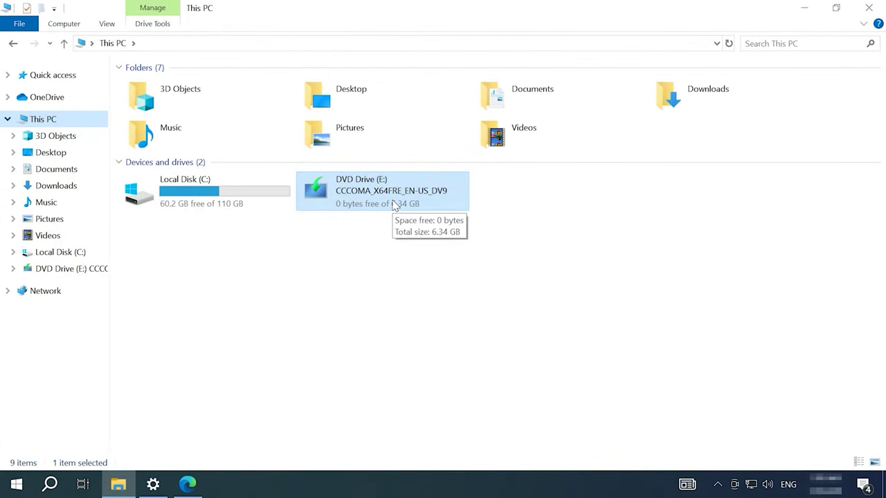
- Copy all files and folders from the mounted DVD Drive (E:)
double_click(392, 206)
left_click_drag(158, 228, 160, 87)
right_click(159, 88)
left_click(206, 183)
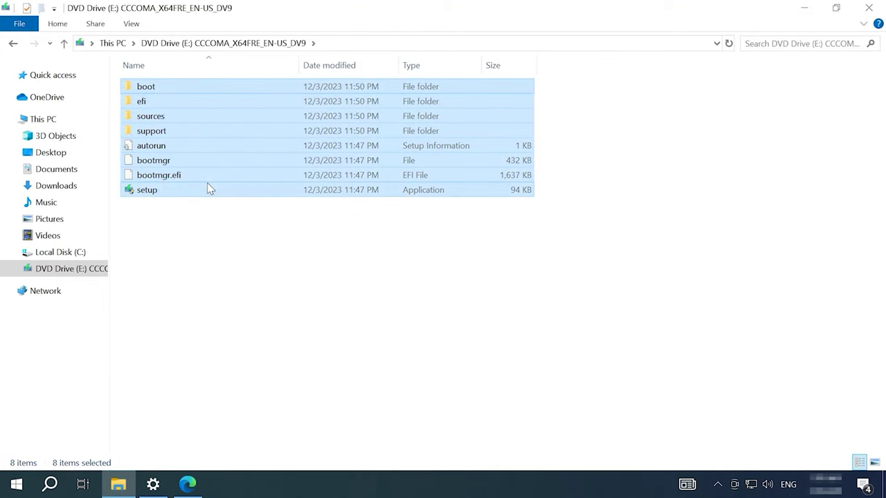
- Create a folder named Windows11 on Local Disk (C:) and paste the copied installation files into it
right_click(174, 202)
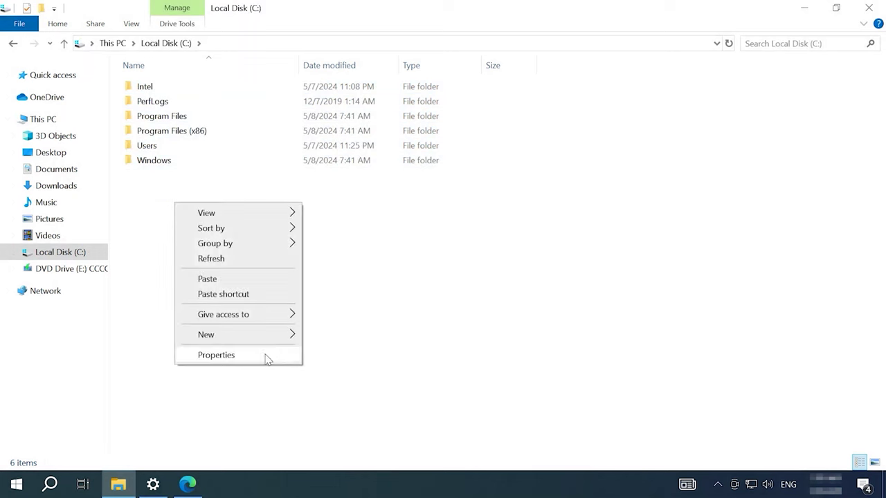
left_click(275, 336)
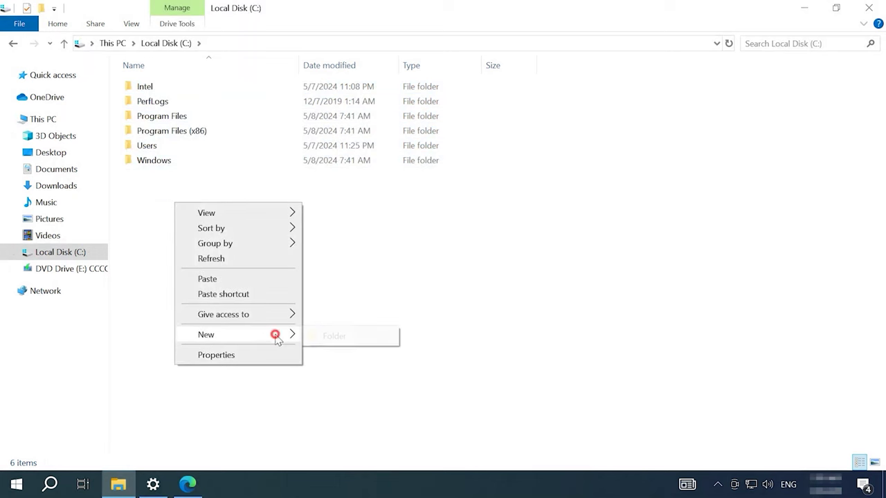
left_click(325, 336)
type("W")
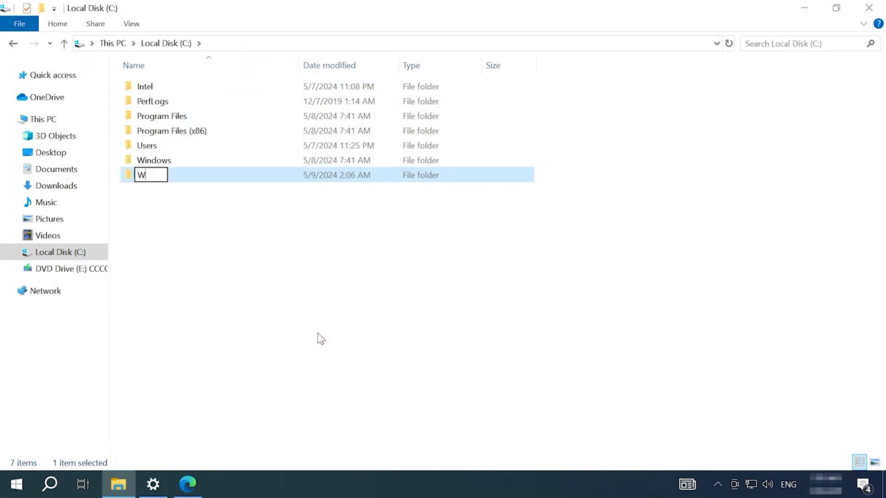
type("indows11")
key("Return")
key("Return")
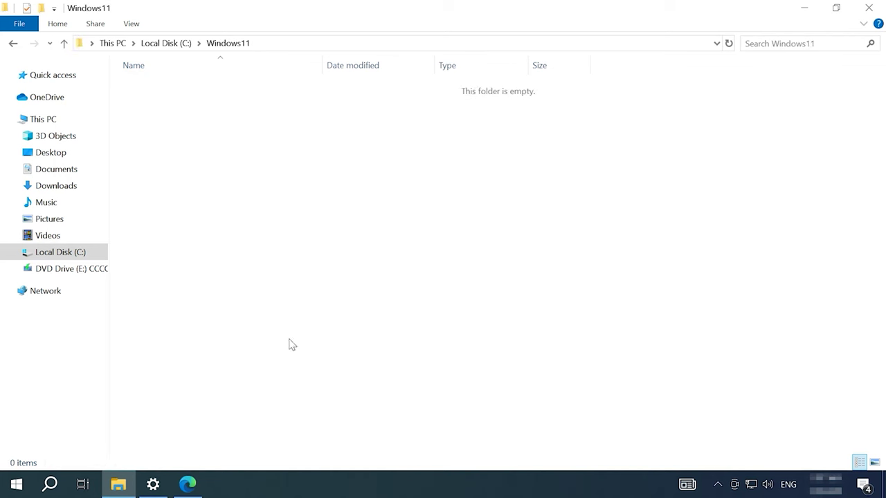
right_click(270, 256)
left_click(325, 349)
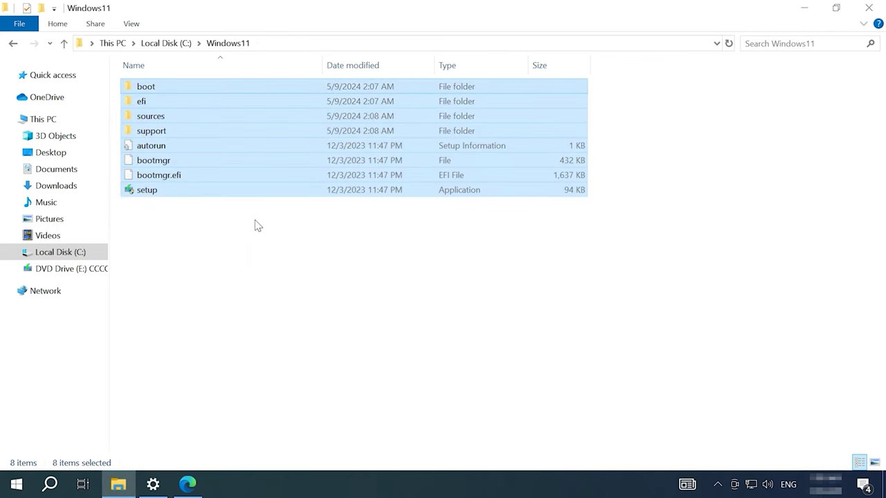
- Search for cmd and run Command Prompt as administrator
left_click(48, 483)
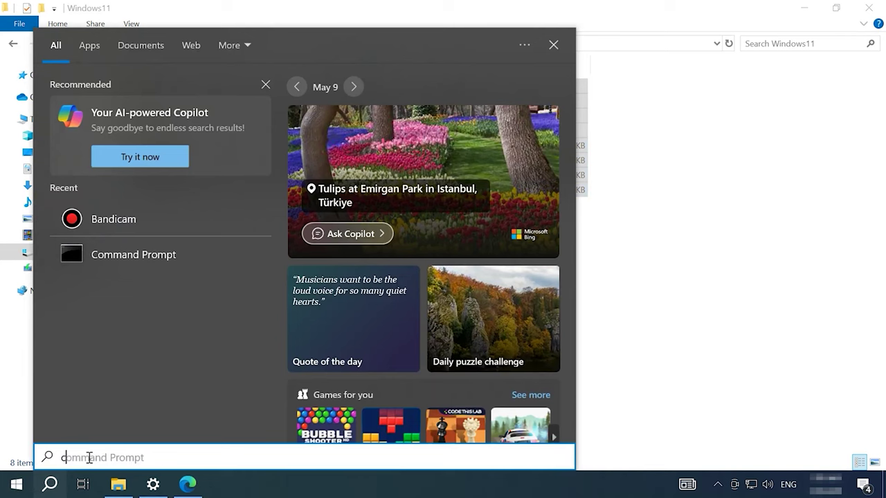
type("cmd")
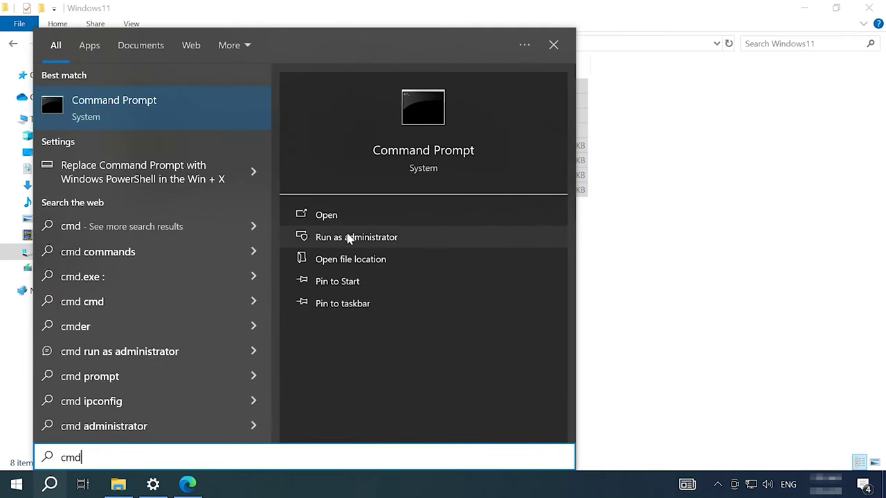
left_click(359, 246)
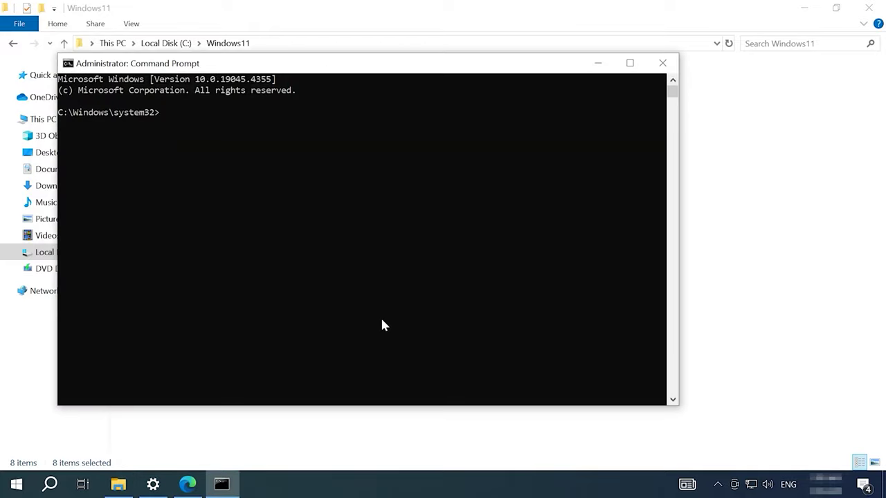
- Minimize the File Explorer and browser windows and enter the command E:/setup.exe /product server at the prompt without running it
left_click(805, 8)
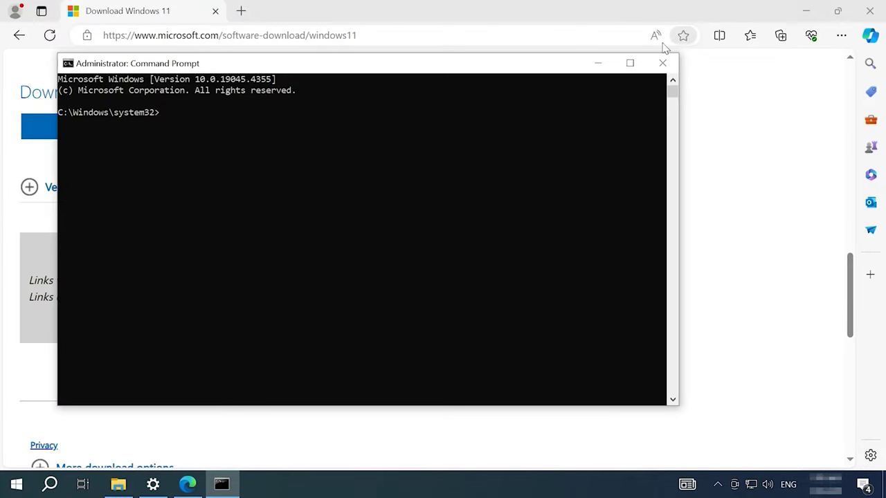
left_click(795, 17)
left_click(802, 14)
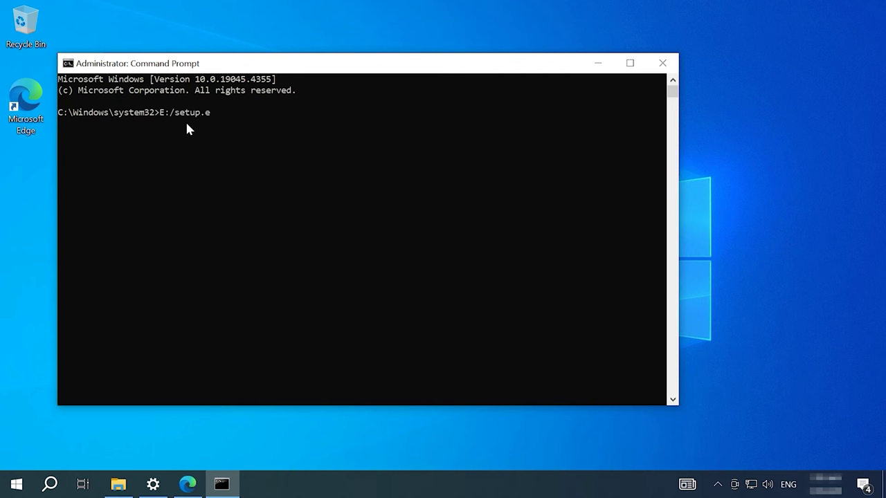
type("xe /product server")
- Change the setup path in the command to C:/Windows11/setup.exe, keeping /product server, and run it
key("Left")
key("Left")
key("Left")
key("Left")
key("Left")
key("Left")
key("Left")
key("Left")
key("Left")
key("Left")
key("Left")
key("Left")
key("Left")
key("Left")
key("Left")
key("Left")
key("Left")
key("Left")
key("Left")
key("Left")
key("BackSpace")
type("C:/Windows11/")
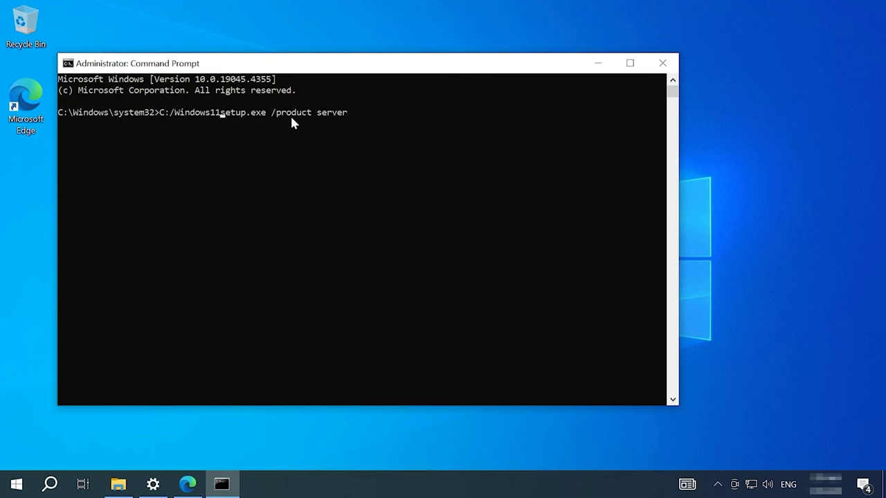
key("Right")
key("Right")
key("Right")
key("Right")
key("Right")
key("Right")
key("Right")
key("Right")
key("Right")
key("Right")
key("Right")
key("Right")
key("Right")
key("Right")
key("Right")
key("Right")
key("Right")
key("Right")
key("Right")
key("Right")
key("Return")
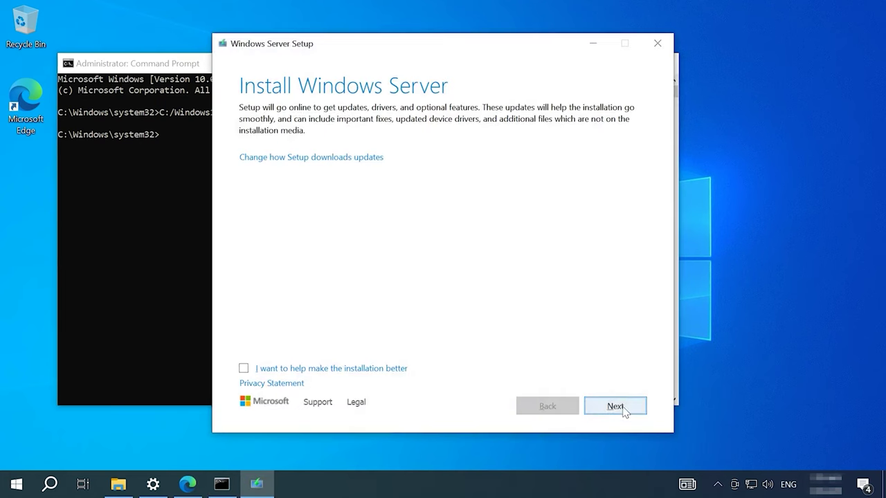
- Start the Windows 11 Pro installation, accepting the license terms and keeping files, settings, and apps
left_click(615, 407)
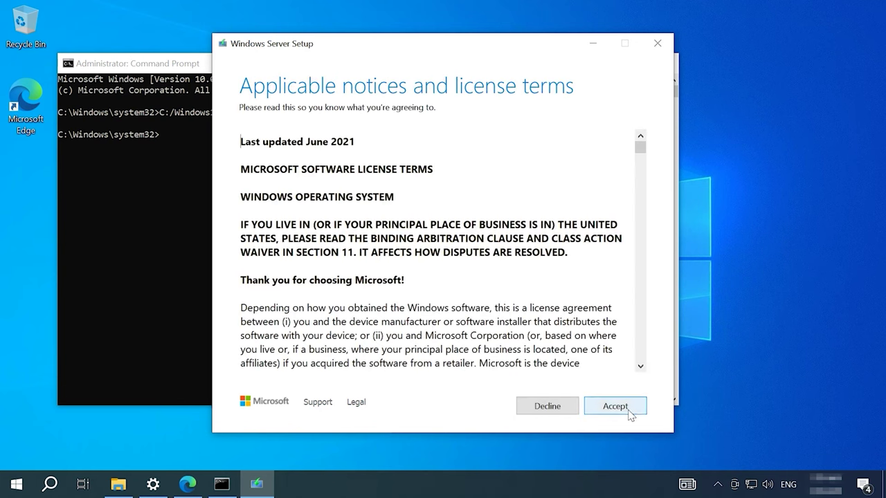
left_click(629, 409)
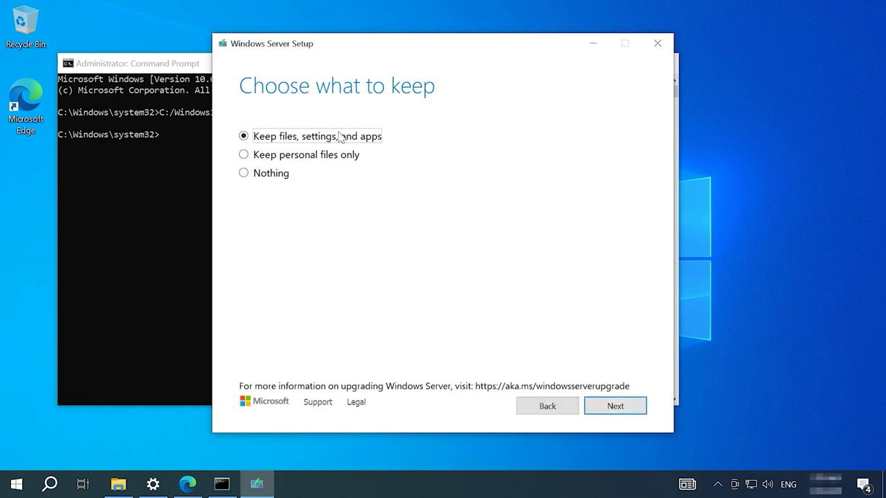
left_click(618, 408)
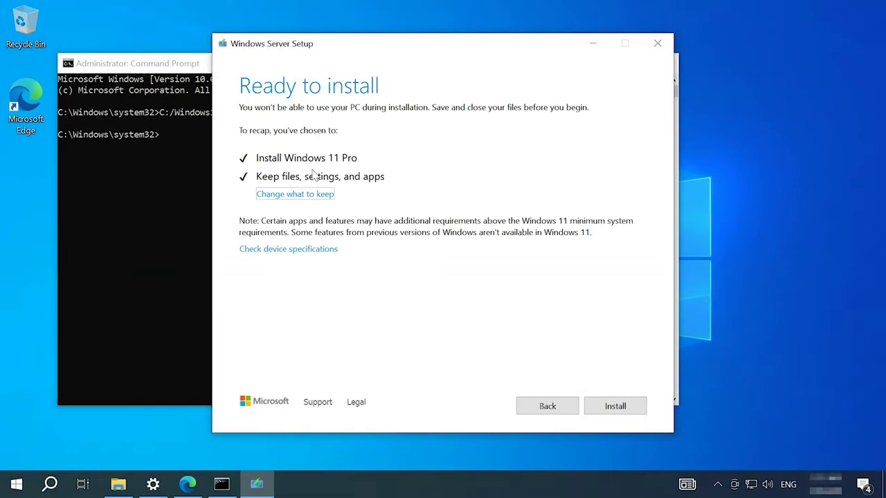
left_click(617, 408)
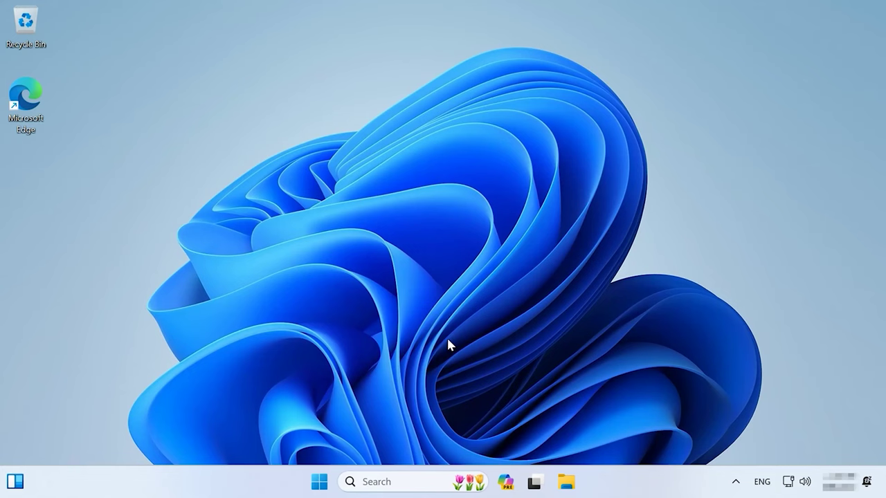
- Examine the installed Windows edition and version in the Windows specifications of the System About settings
left_click(319, 482)
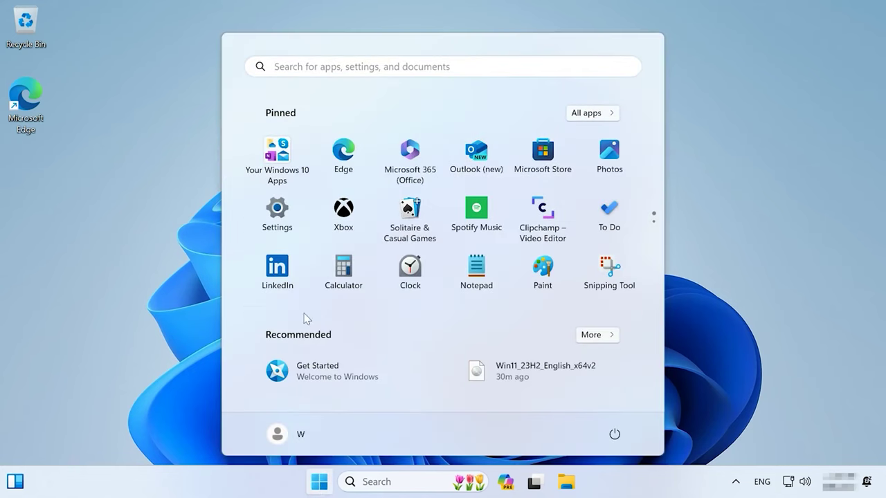
left_click(280, 235)
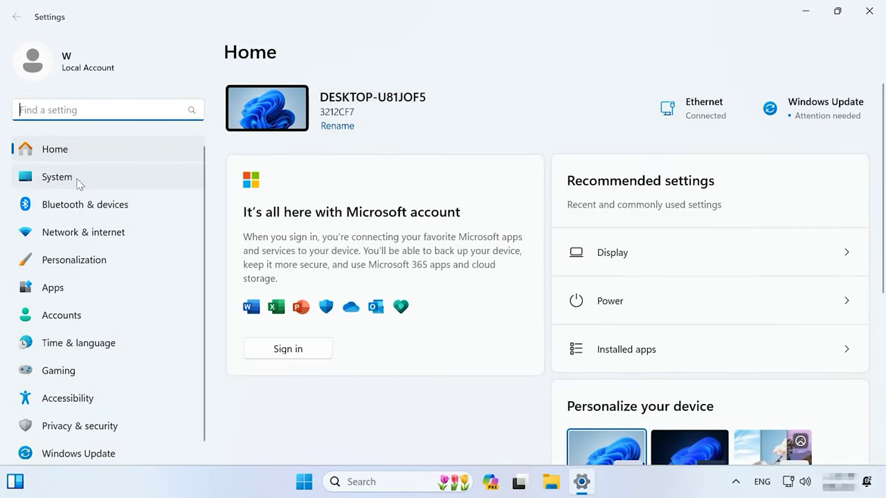
left_click(76, 179)
scroll(489, 387, "down", 8)
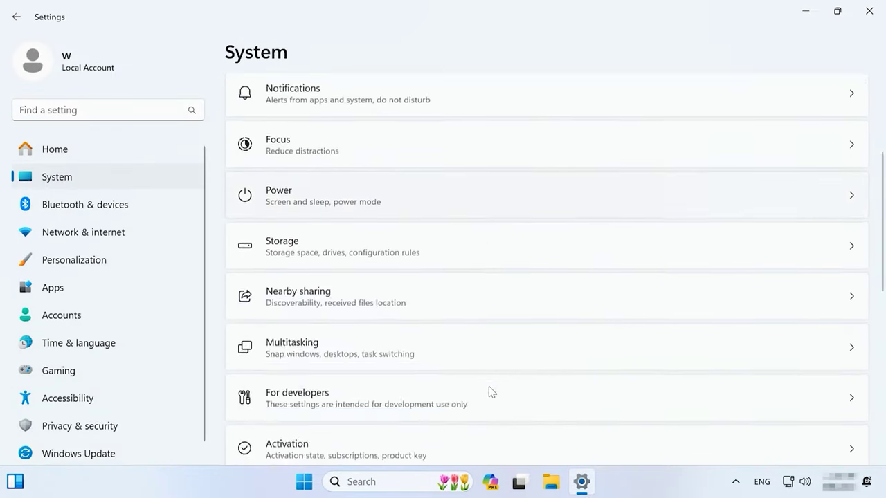
scroll(489, 392, "down", 2)
left_click(316, 412)
scroll(316, 412, "down", 5)
scroll(348, 398, "up", 2)
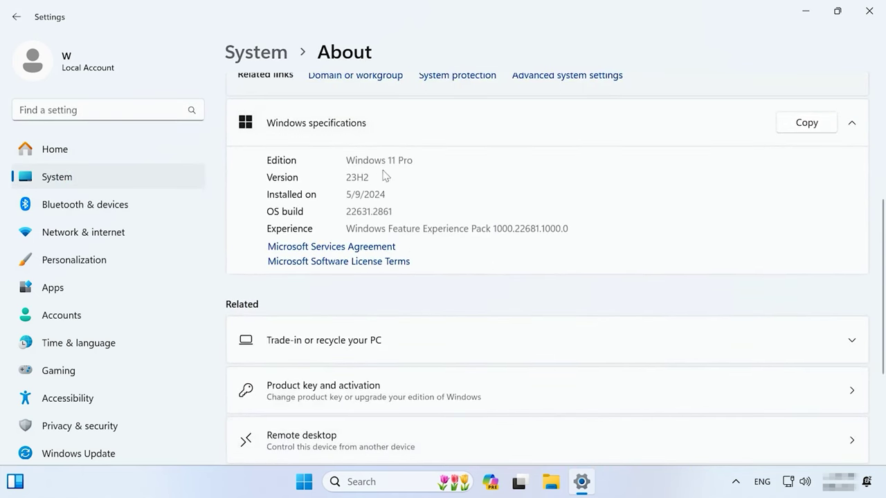
left_click_drag(375, 177, 276, 178)
left_click(395, 188)
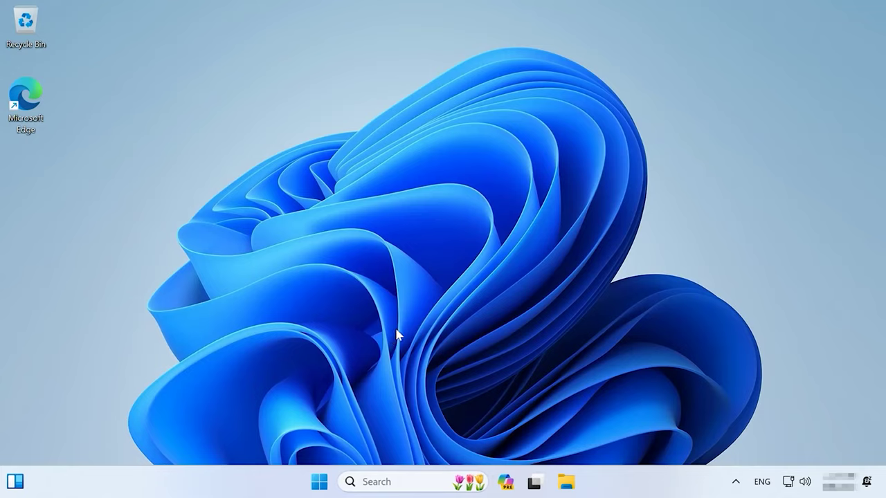
- Open the Recovery page in the System settings
left_click(325, 479)
left_click(285, 234)
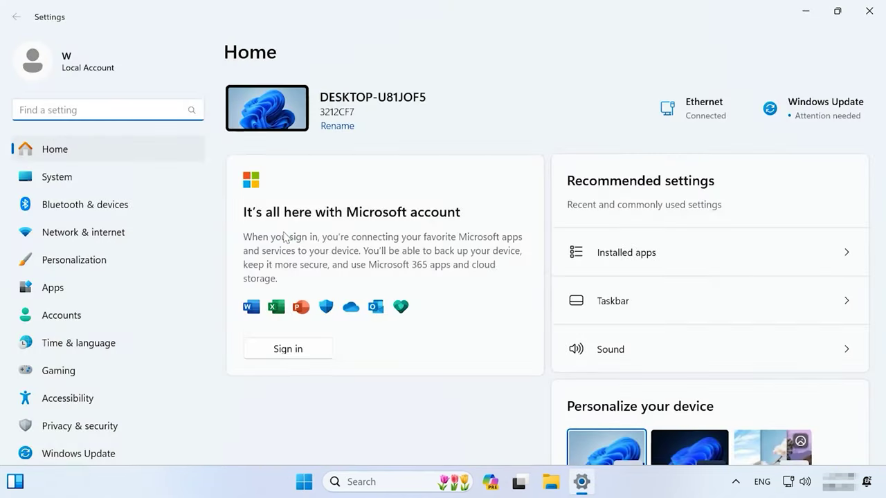
left_click(67, 185)
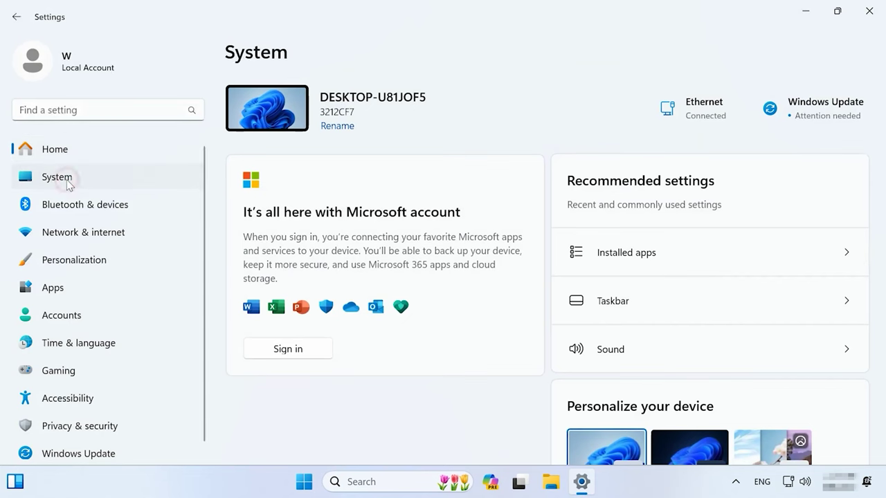
scroll(445, 409, "down", 5)
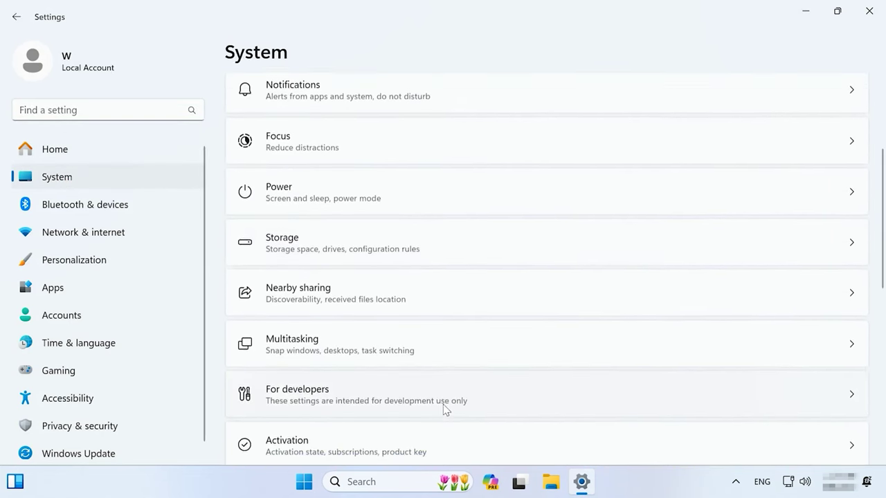
scroll(445, 410, "down", 1)
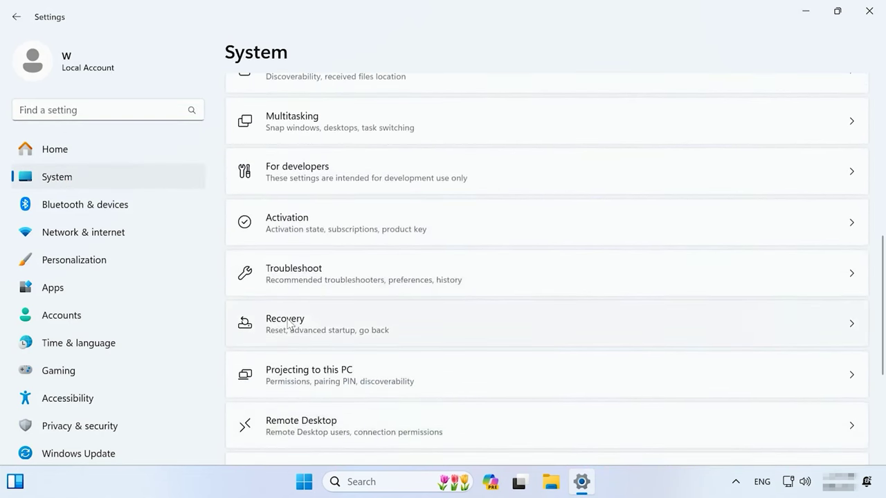
left_click(308, 322)
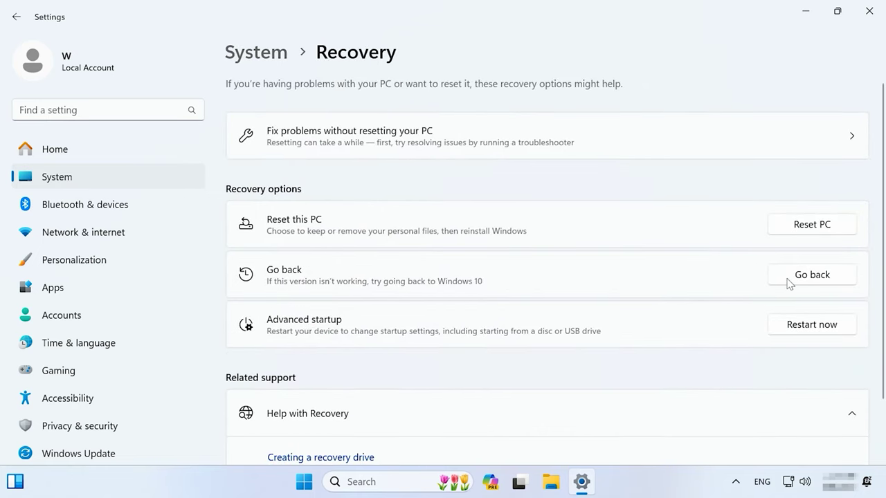
- Begin going back to Windows 10, giving "My apps or devices don't work on Windows 11" as the reason and declining the update check
left_click(819, 279)
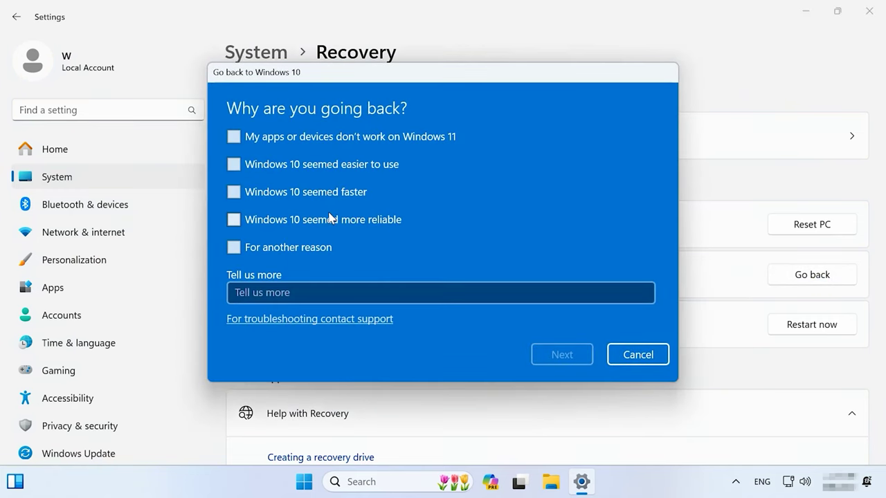
left_click(278, 142)
left_click(562, 356)
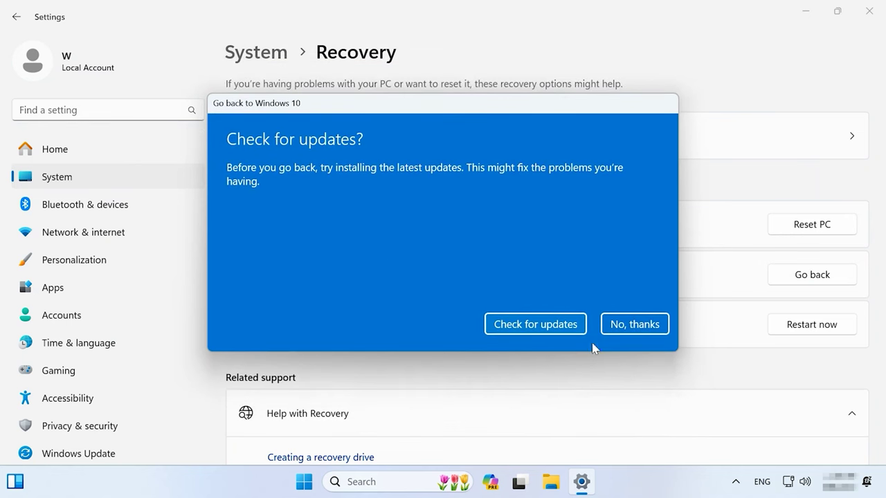
left_click(643, 330)
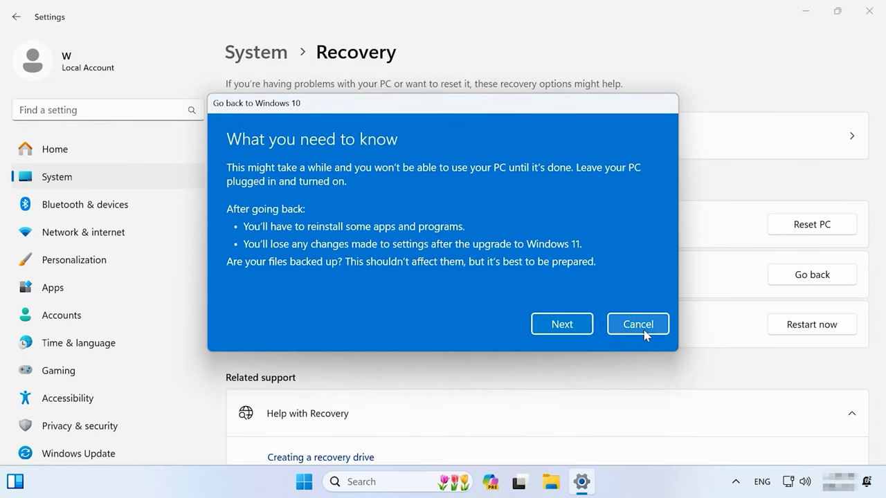
left_click(557, 326)
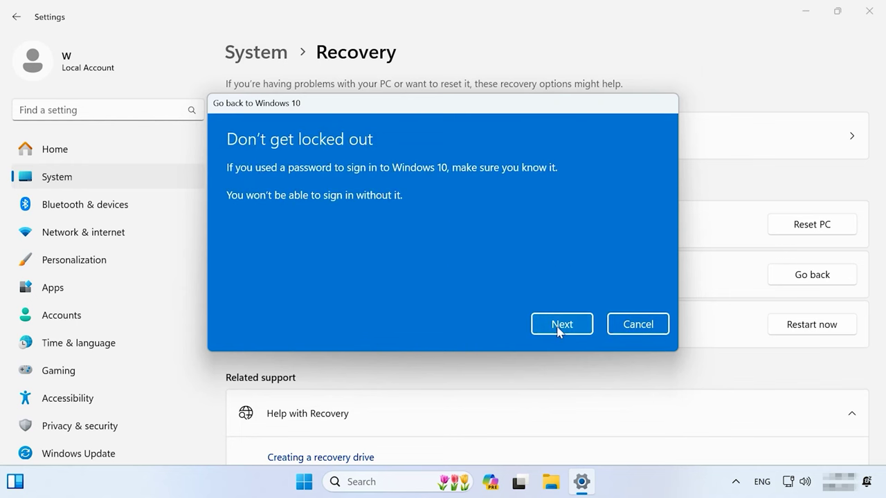